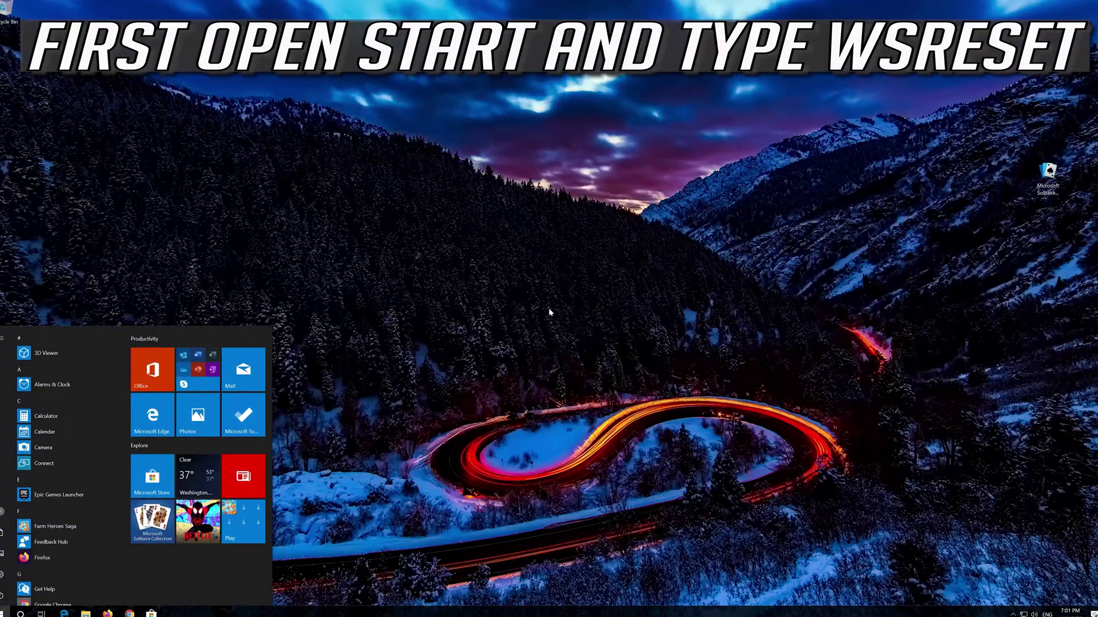
Run wsreset from the Start menu to clear the Microsoft Store cache
{"action": "type", "text": "sreset"}
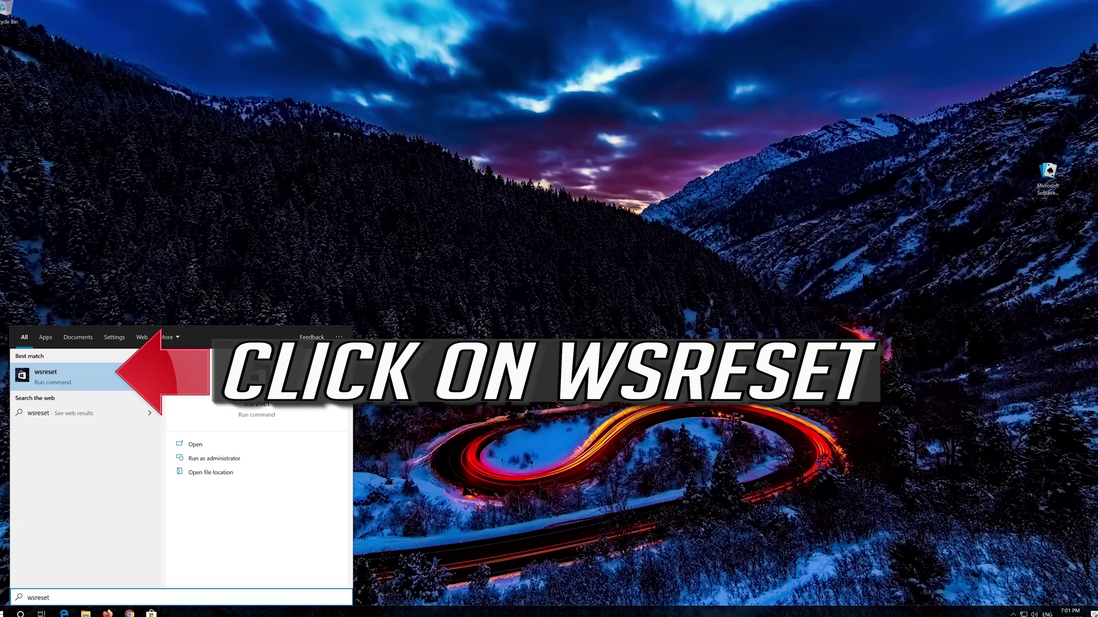
{"action": "left_click", "coordinate": [82, 379]}
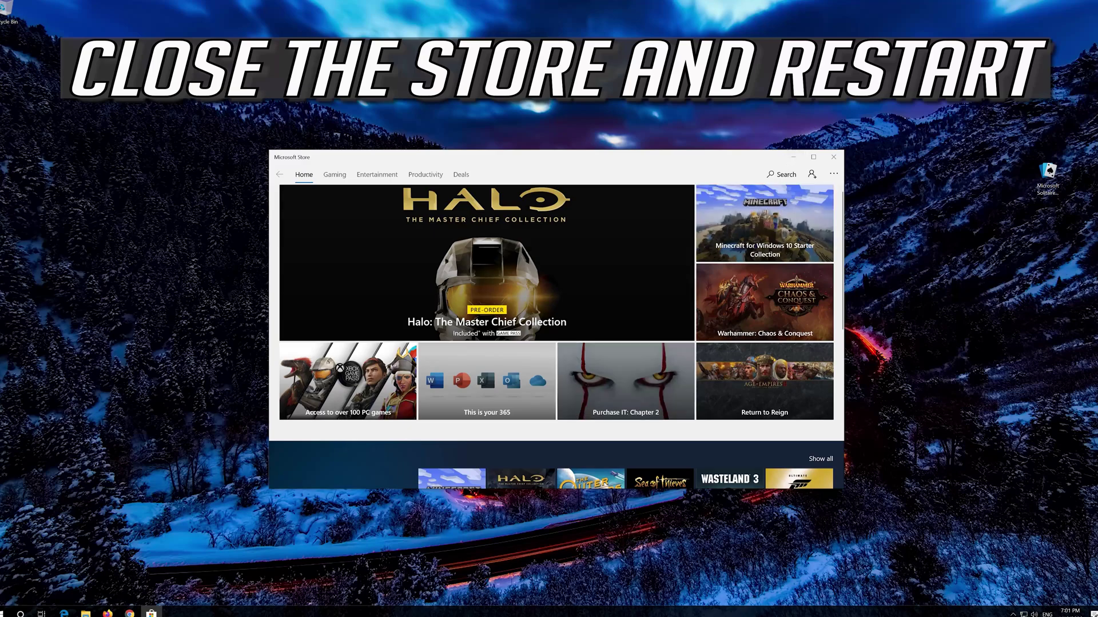
Close the Microsoft Store and restart the PC from the Start menu's power options
{"action": "left_click", "coordinate": [831, 162]}
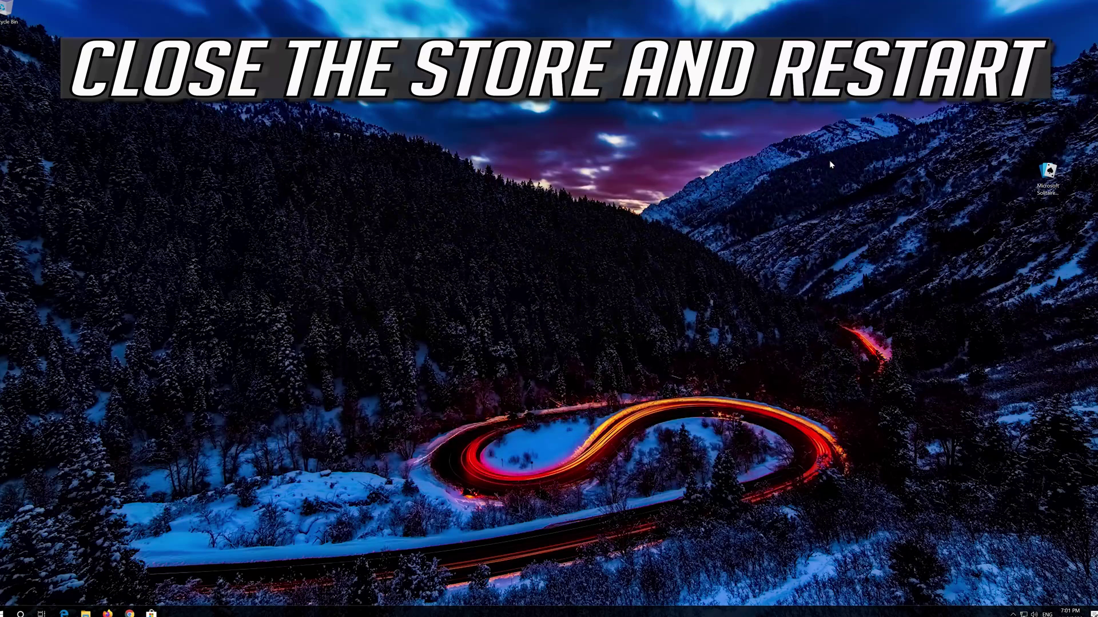
{"action": "left_click", "coordinate": [6, 613]}
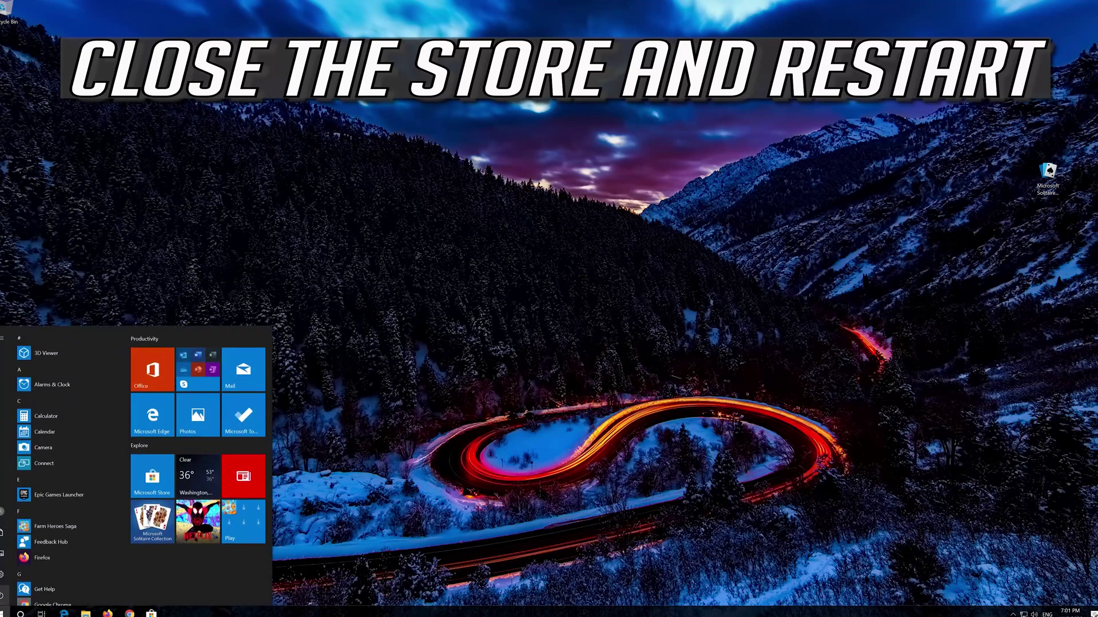
{"action": "left_click", "coordinate": [4, 595]}
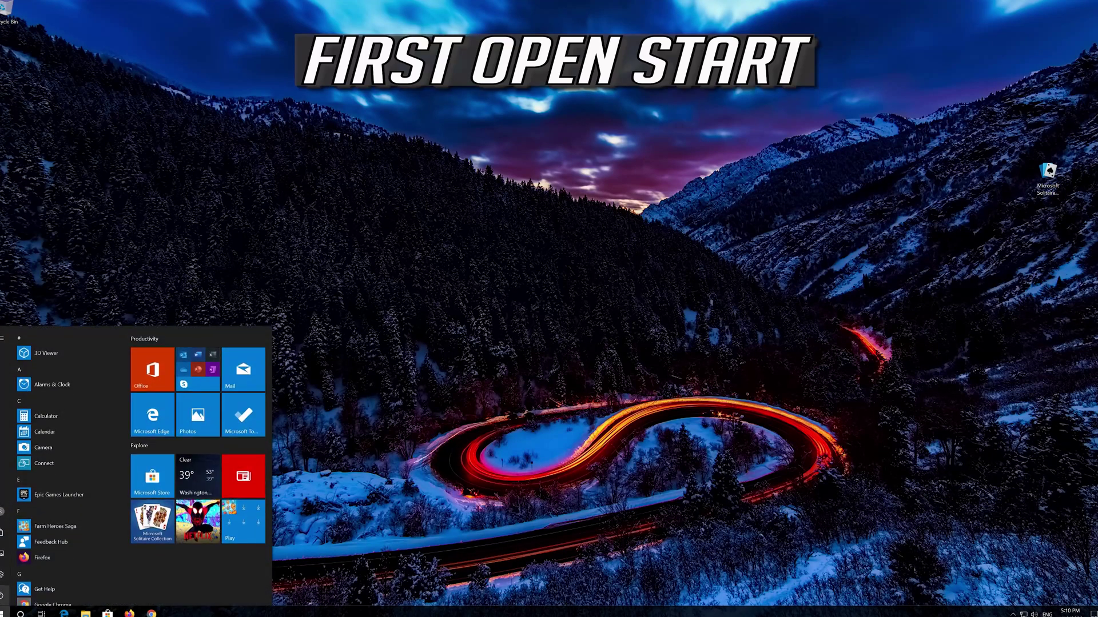
Open Windows Settings from Start and go to the Apps section
{"action": "mouse_move", "coordinate": [7, 575]}
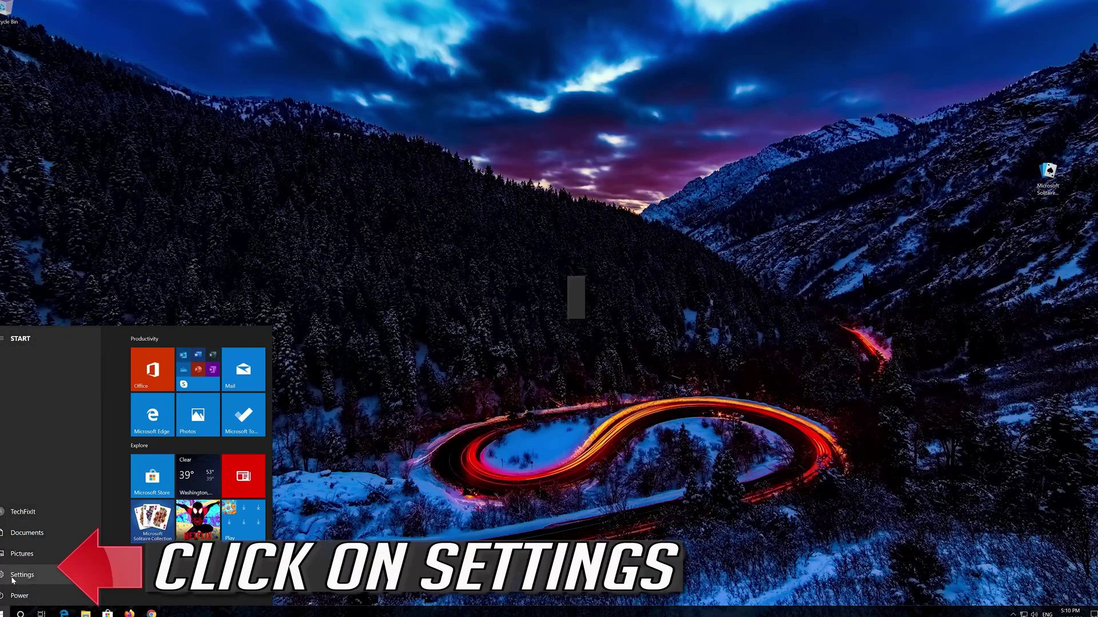
{"action": "left_click", "coordinate": [21, 574]}
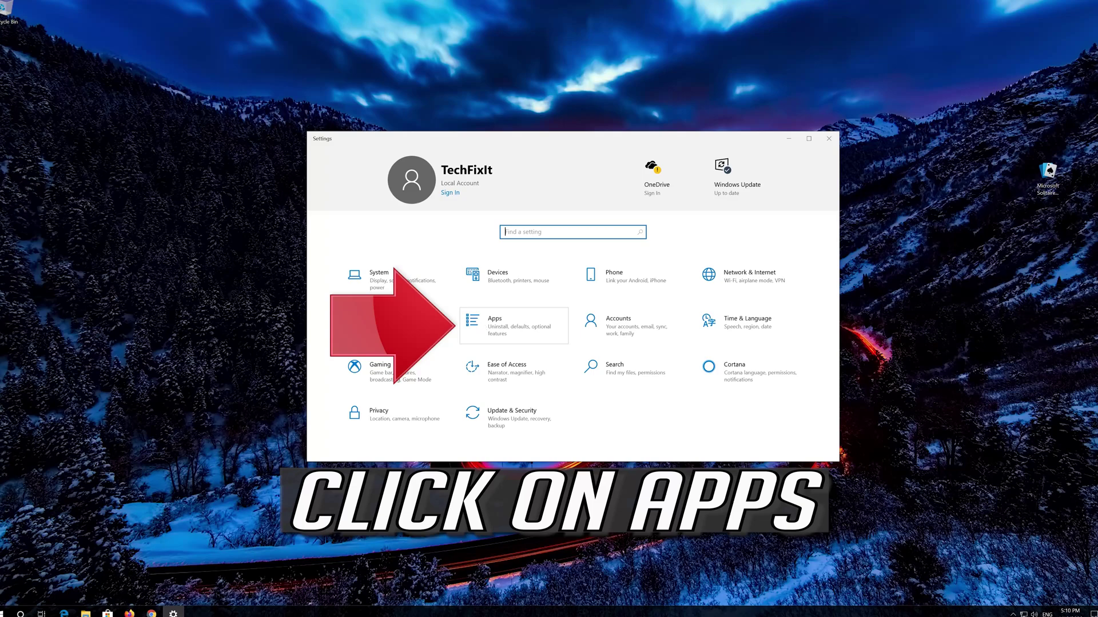
{"action": "left_click", "coordinate": [534, 328]}
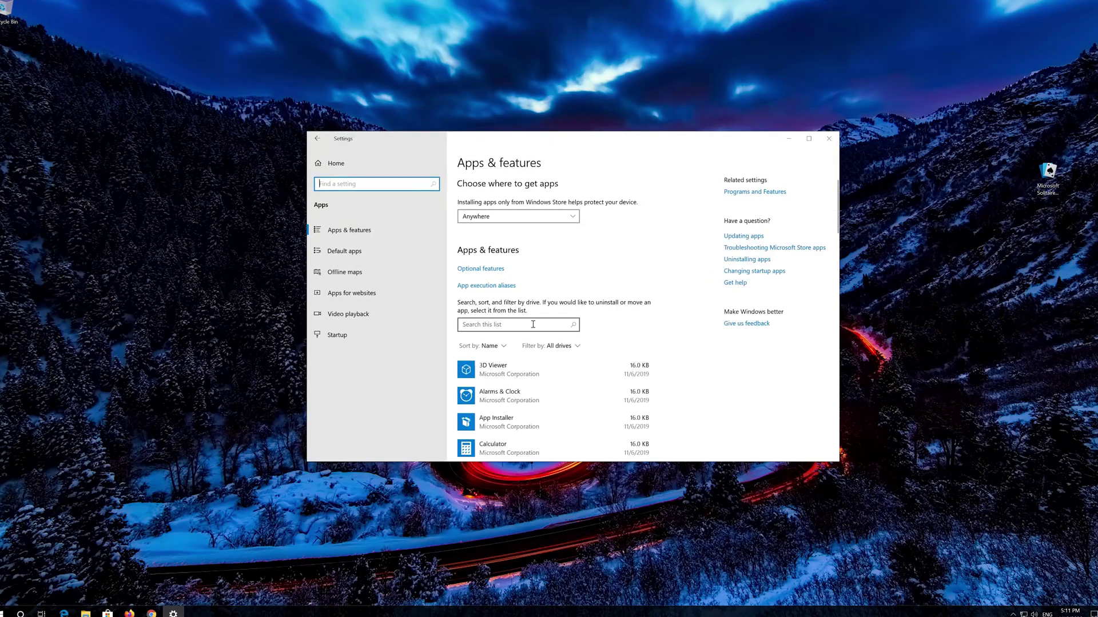
Find Microsoft Store in the Apps & features list and open its Advanced options
{"action": "left_click", "coordinate": [369, 229]}
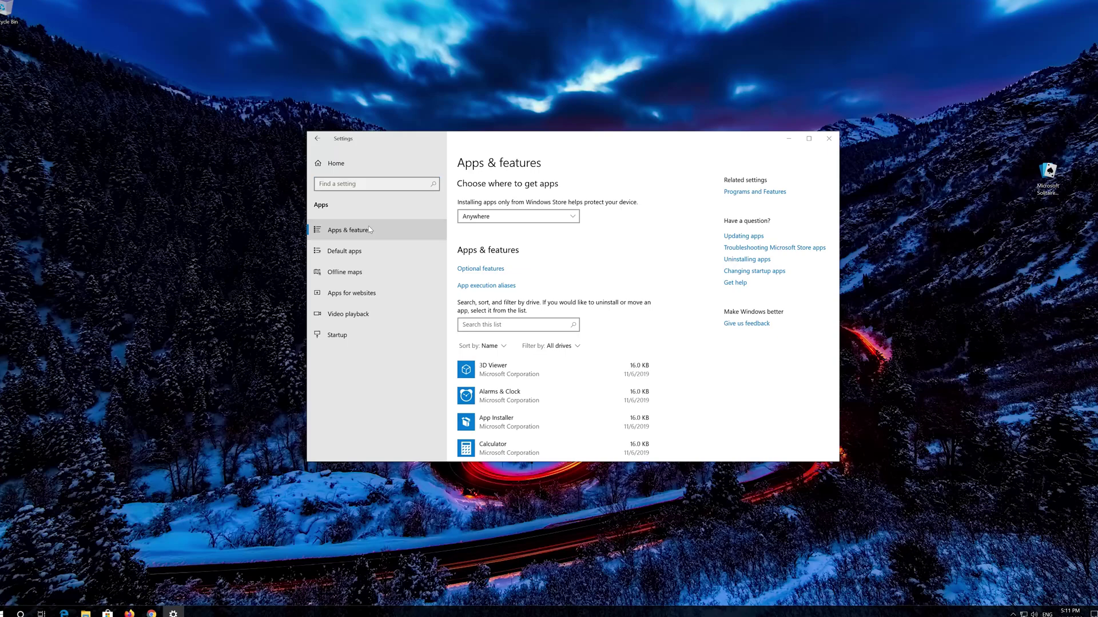
{"action": "scroll", "coordinate": [530, 283], "scroll_direction": "down", "scroll_amount": 5}
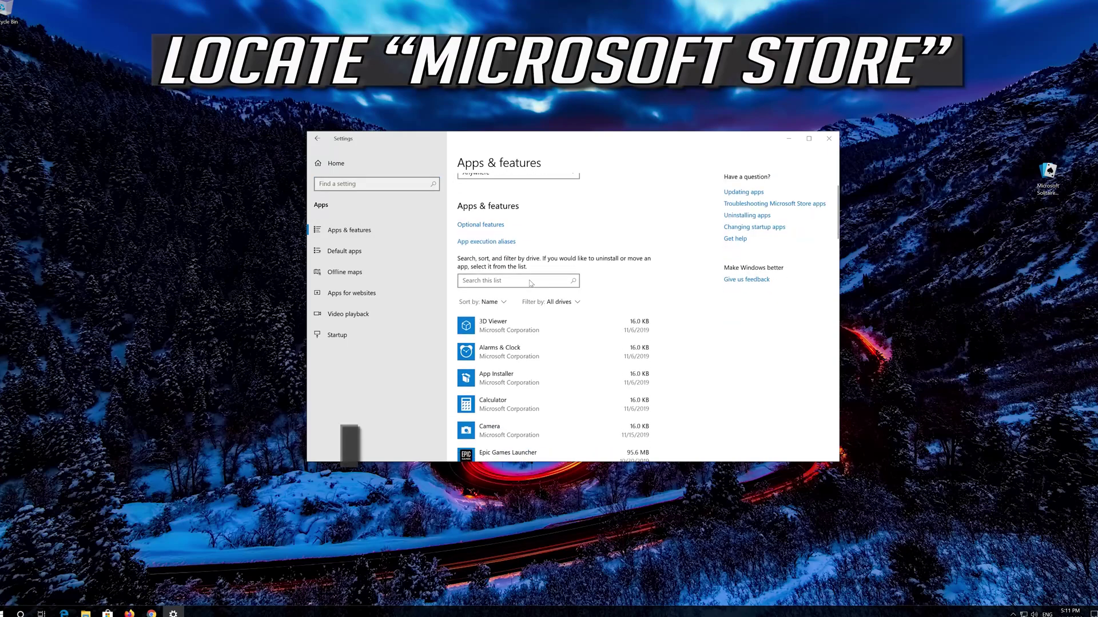
{"action": "scroll", "coordinate": [530, 283], "scroll_direction": "down", "scroll_amount": 4}
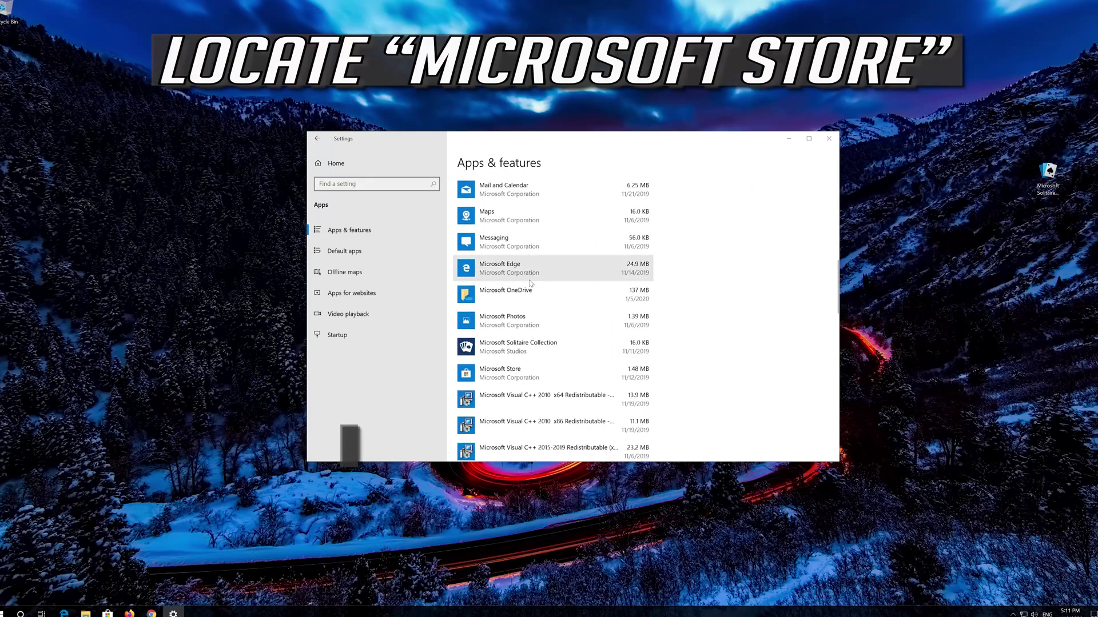
{"action": "scroll", "coordinate": [530, 283], "scroll_direction": "down", "scroll_amount": 3}
{"action": "scroll", "coordinate": [530, 283], "scroll_direction": "up", "scroll_amount": 1}
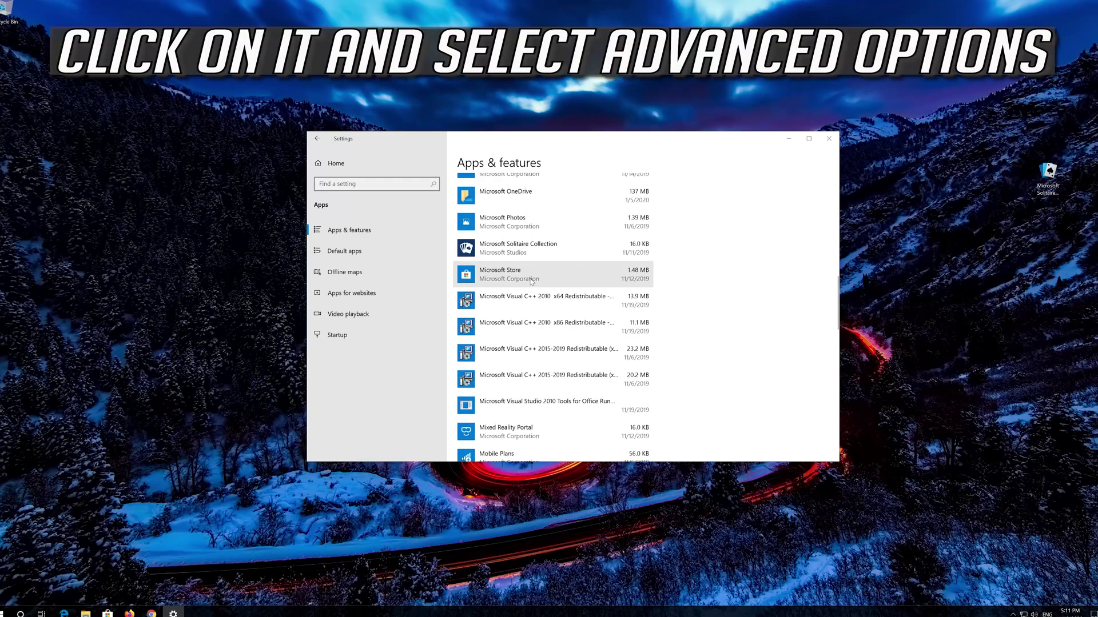
{"action": "left_click", "coordinate": [531, 281]}
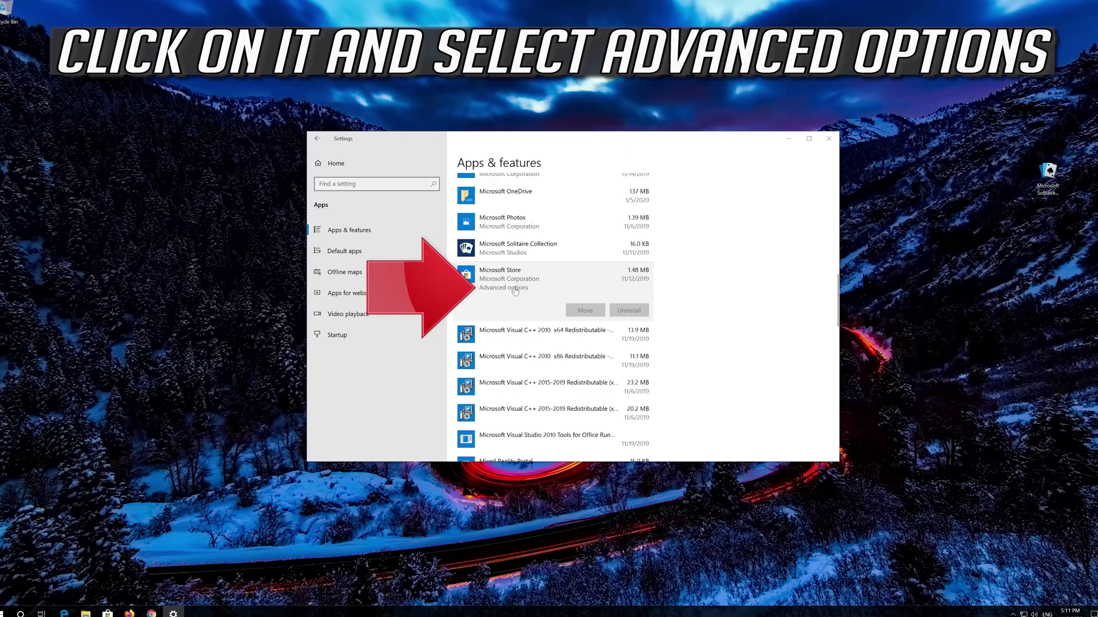
{"action": "left_click", "coordinate": [515, 291]}
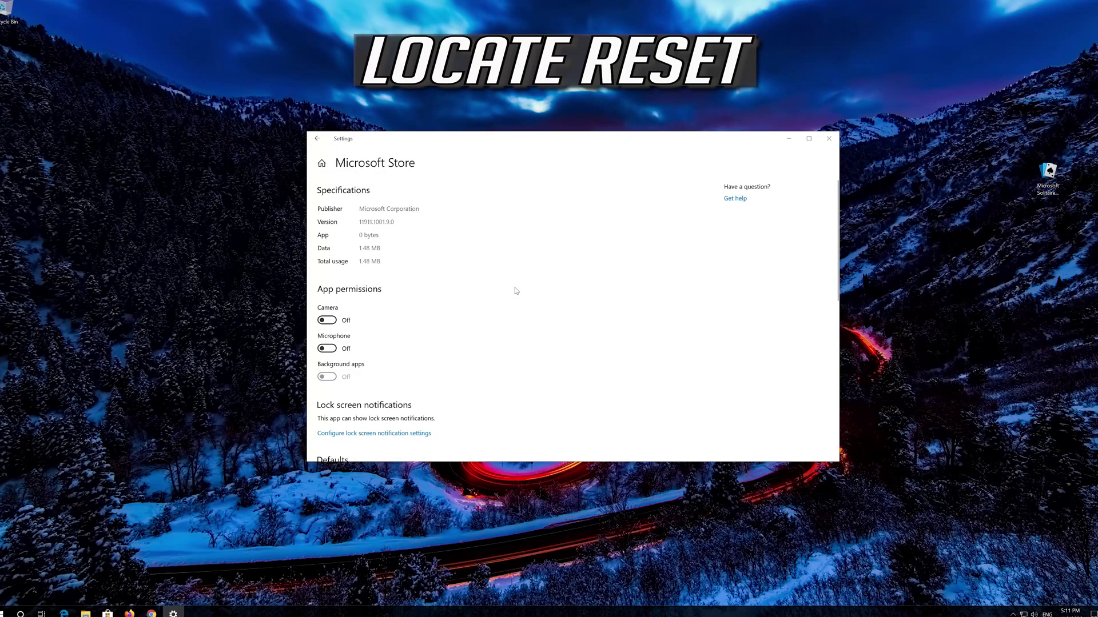
Reset the Microsoft Store app, confirm deleting its data, and close Settings
{"action": "scroll", "coordinate": [430, 311], "scroll_direction": "down", "scroll_amount": 3}
{"action": "scroll", "coordinate": [430, 310], "scroll_direction": "down", "scroll_amount": 4}
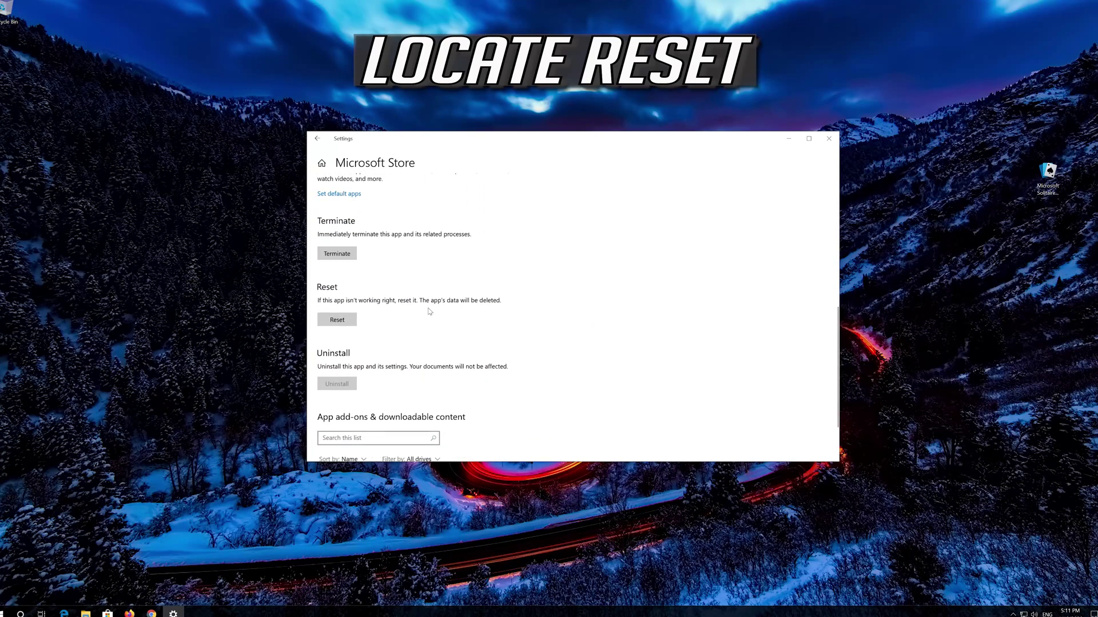
{"action": "left_click", "coordinate": [339, 323]}
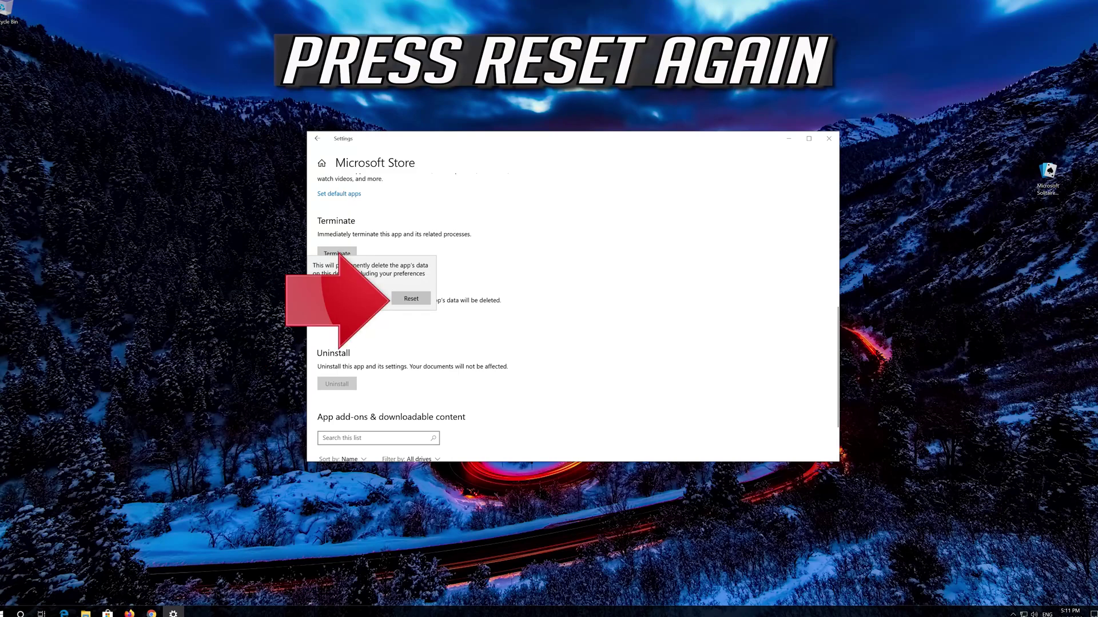
{"action": "left_click", "coordinate": [398, 303]}
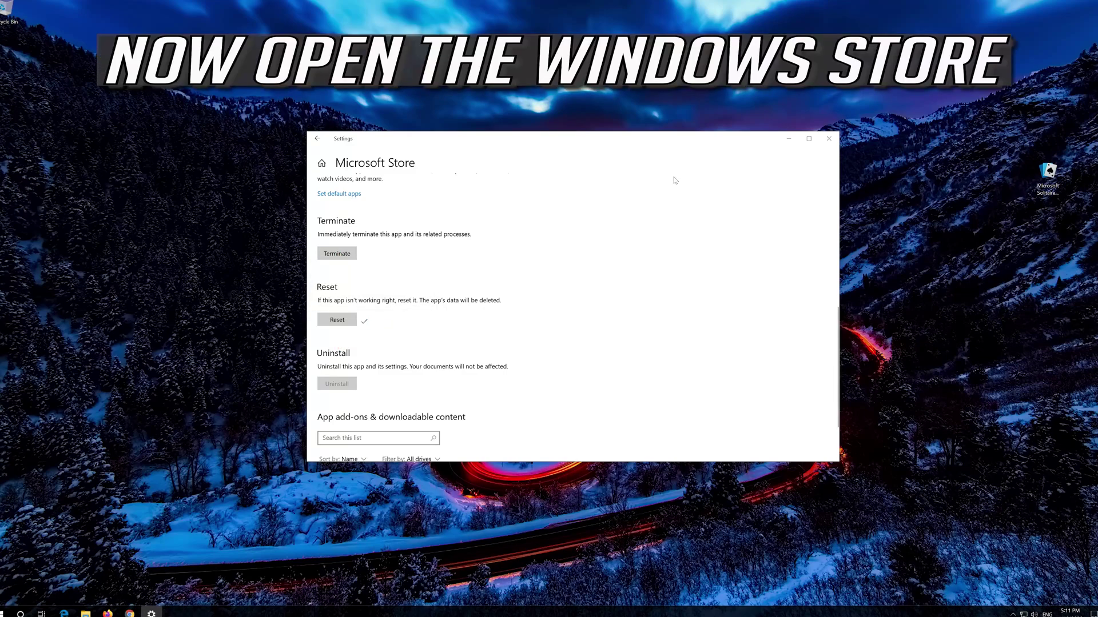
{"action": "left_click", "coordinate": [832, 138]}
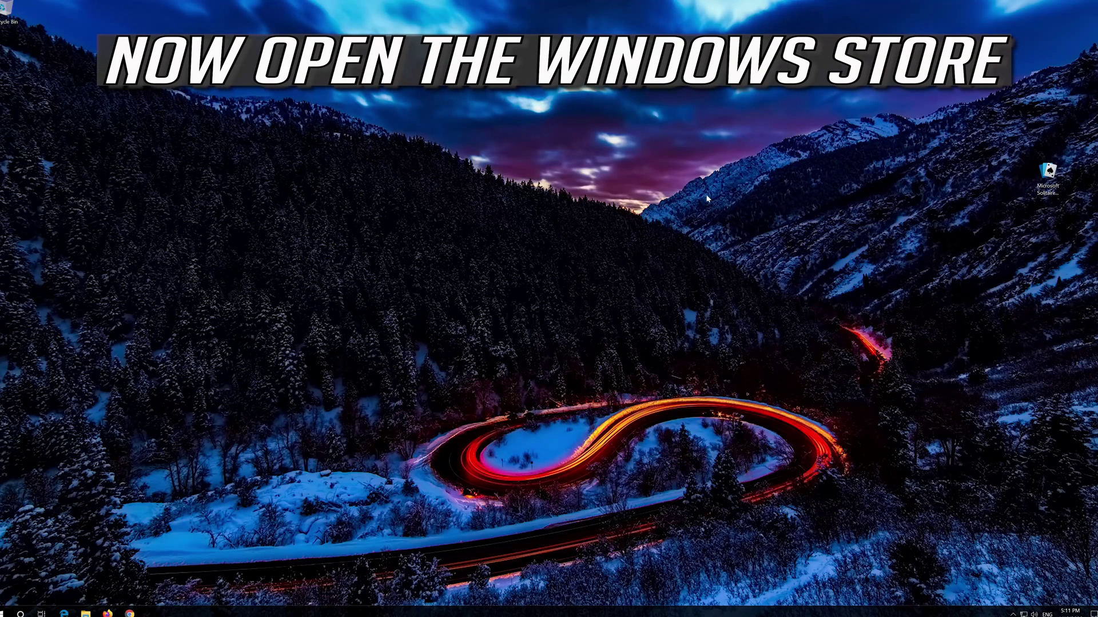
Launch Microsoft Store from Start and move its window to the screen centre
{"action": "left_click", "coordinate": [5, 613]}
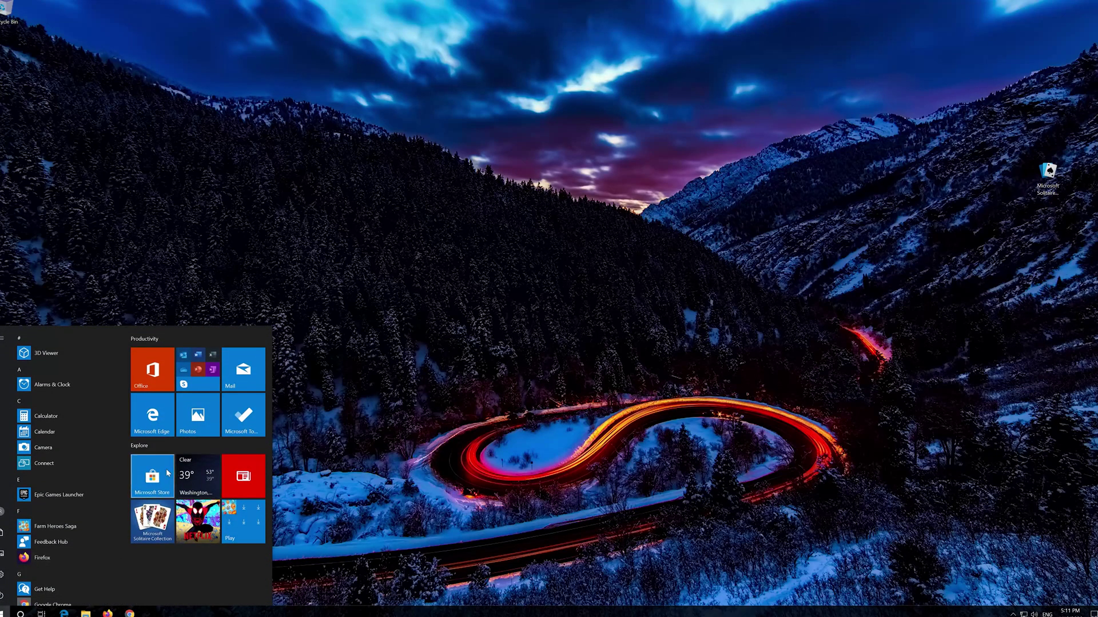
{"action": "left_click", "coordinate": [167, 472]}
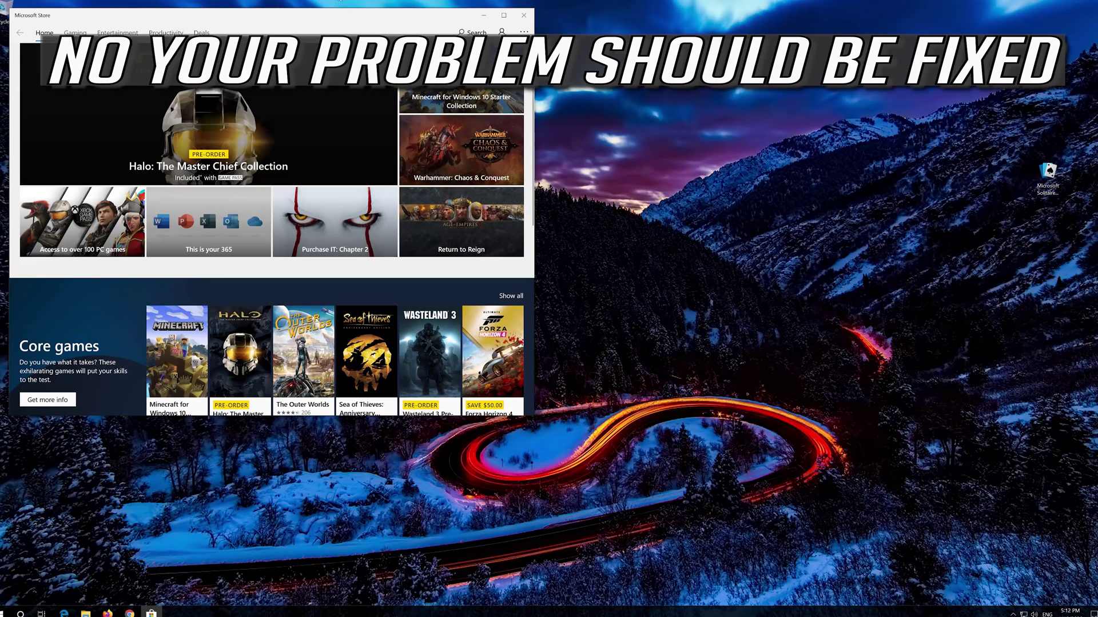
{"action": "left_click_drag", "start_coordinate": [350, 10], "coordinate": [653, 48]}
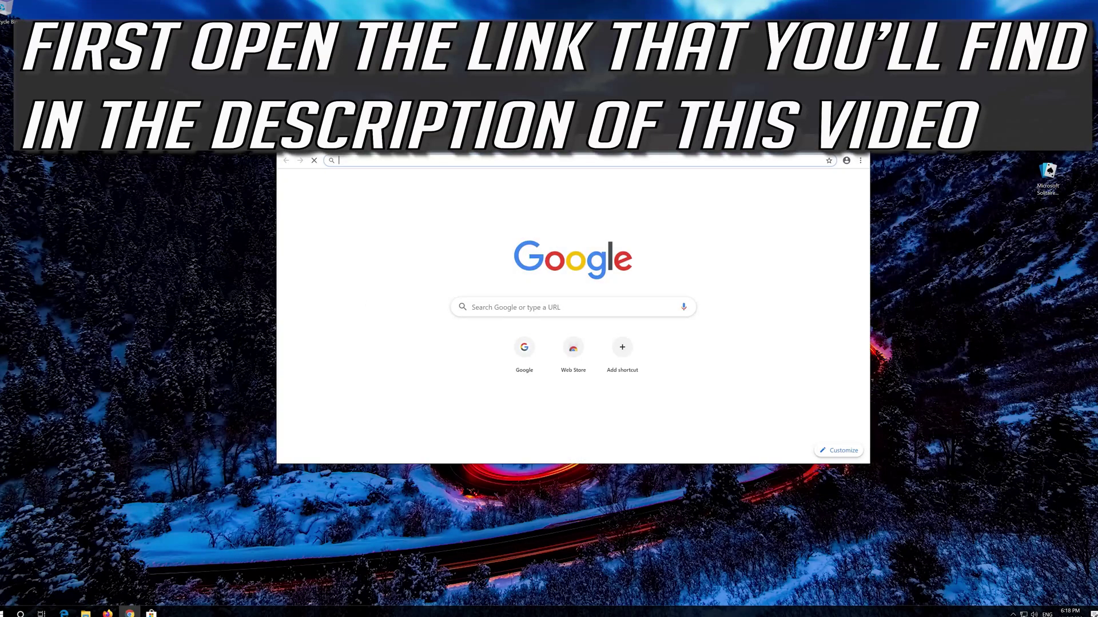
Load the microsoft.com software-download/windows10 page, download the Media Creation Tool, and close Chrome
{"action": "type", "text": "https://www.microsoft.com/en-us/software-download/windows10"}
{"action": "key", "text": "Return"}
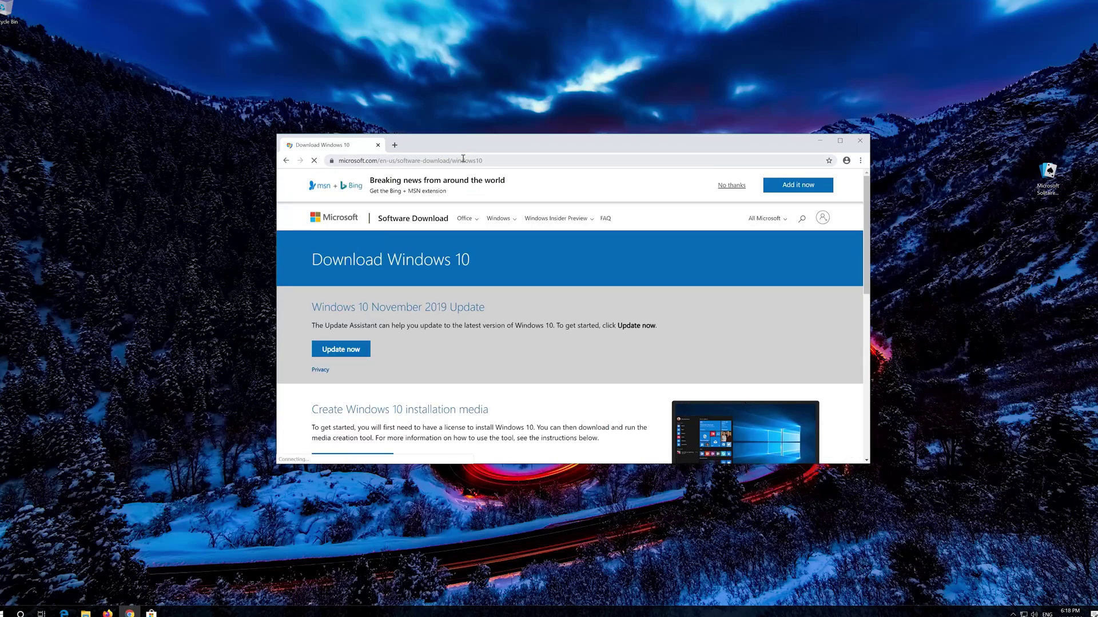
{"action": "scroll", "coordinate": [531, 337], "scroll_direction": "down", "scroll_amount": 1}
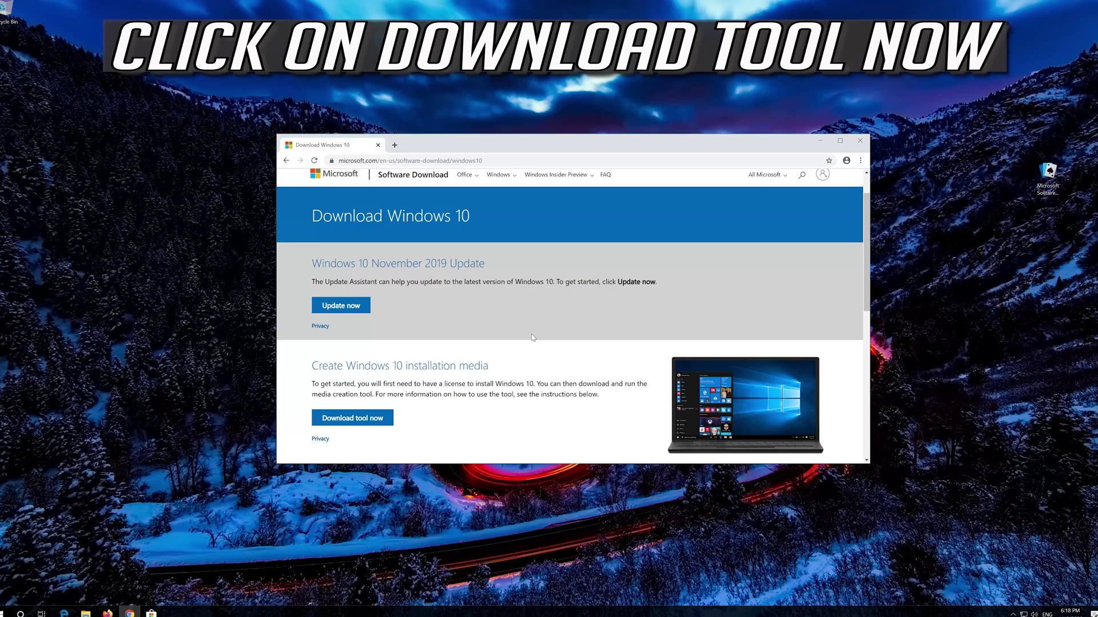
{"action": "left_click", "coordinate": [374, 419]}
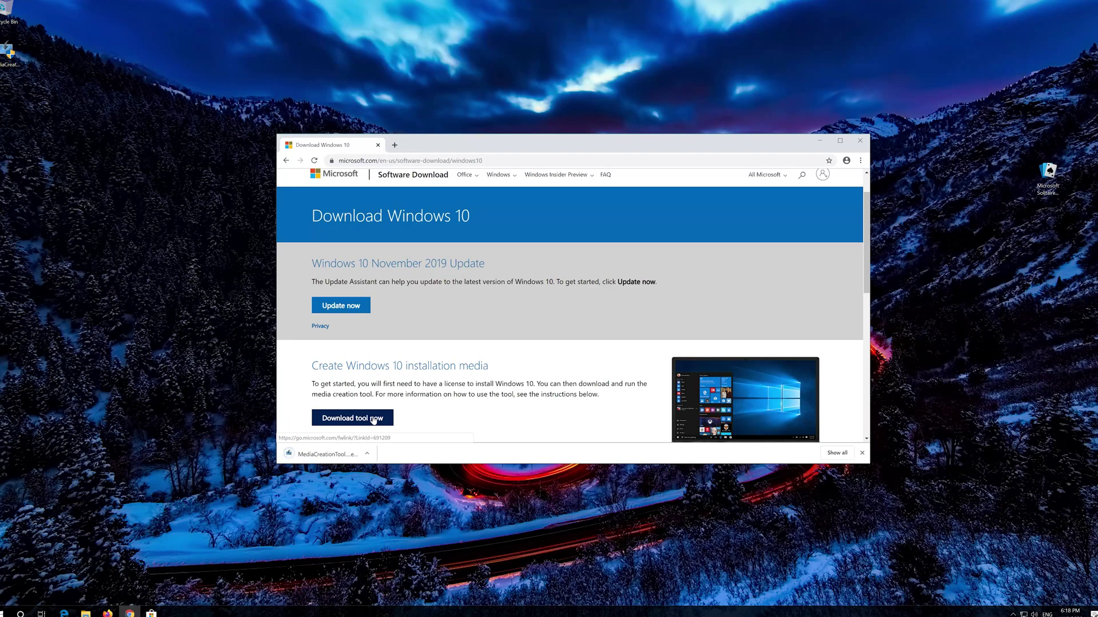
{"action": "left_click", "coordinate": [860, 142]}
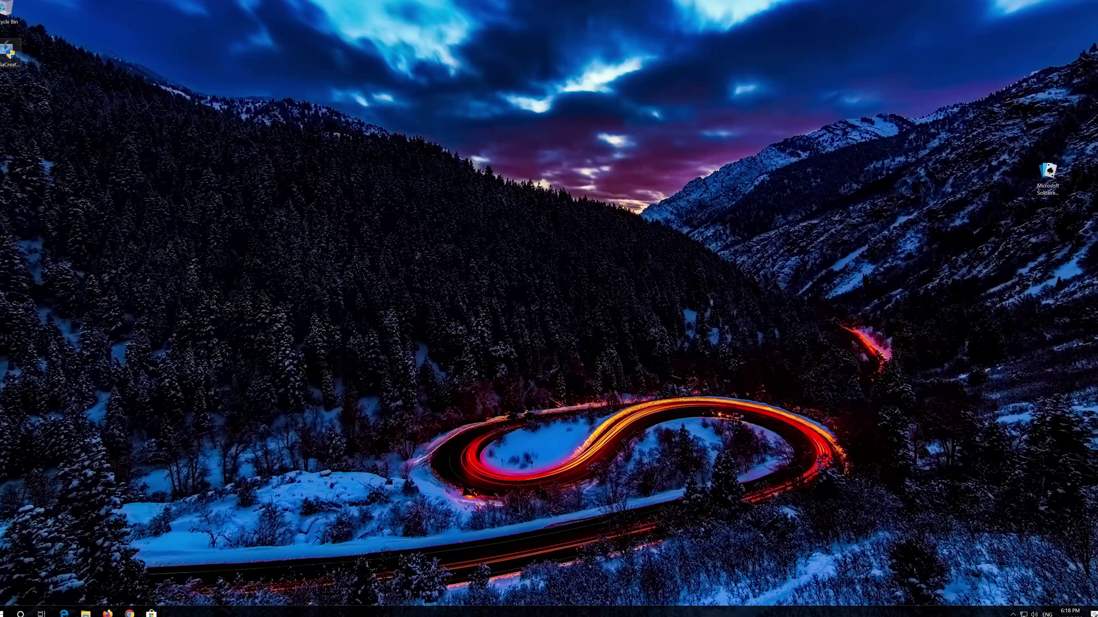
Run the Media Creation Tool, choose Upgrade this PC now, and install keeping files and apps
{"action": "double_click", "coordinate": [7, 57]}
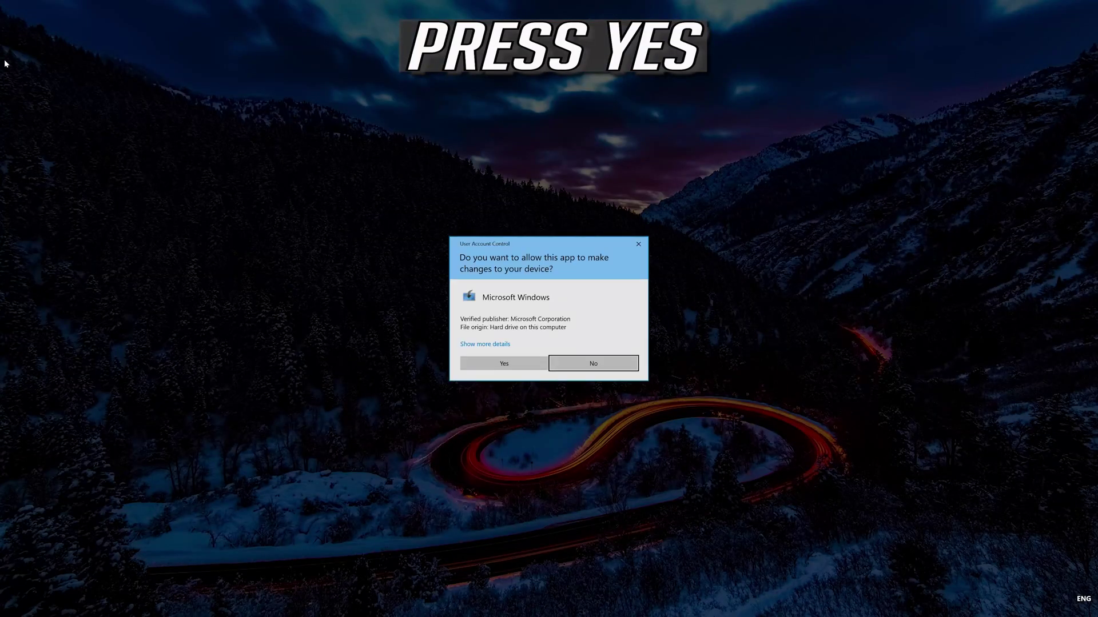
{"action": "left_click", "coordinate": [514, 368]}
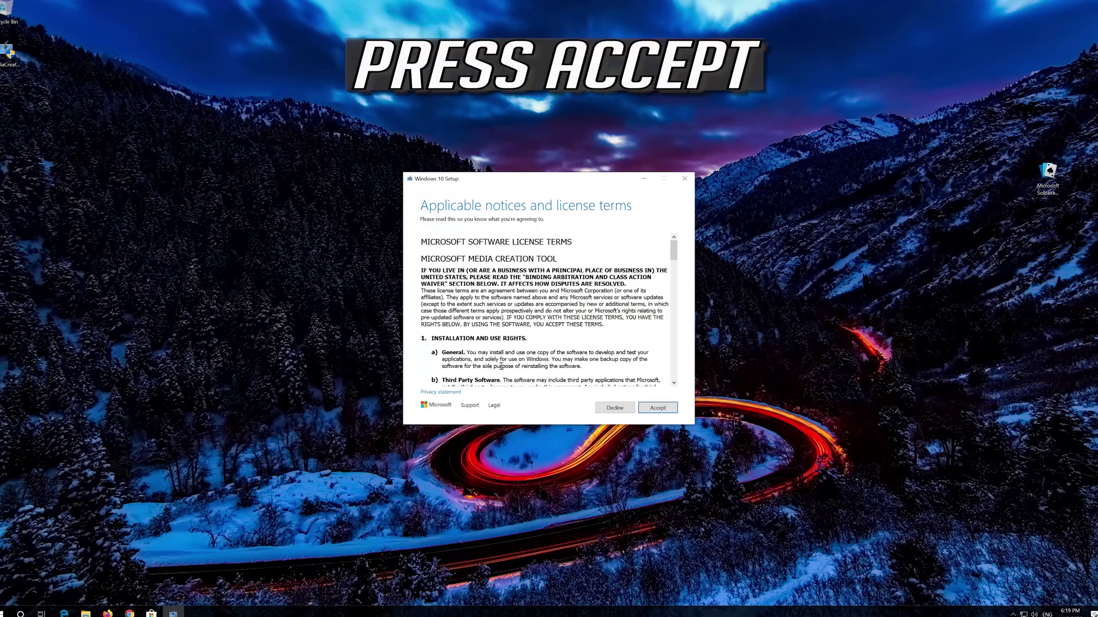
{"action": "left_click", "coordinate": [673, 407]}
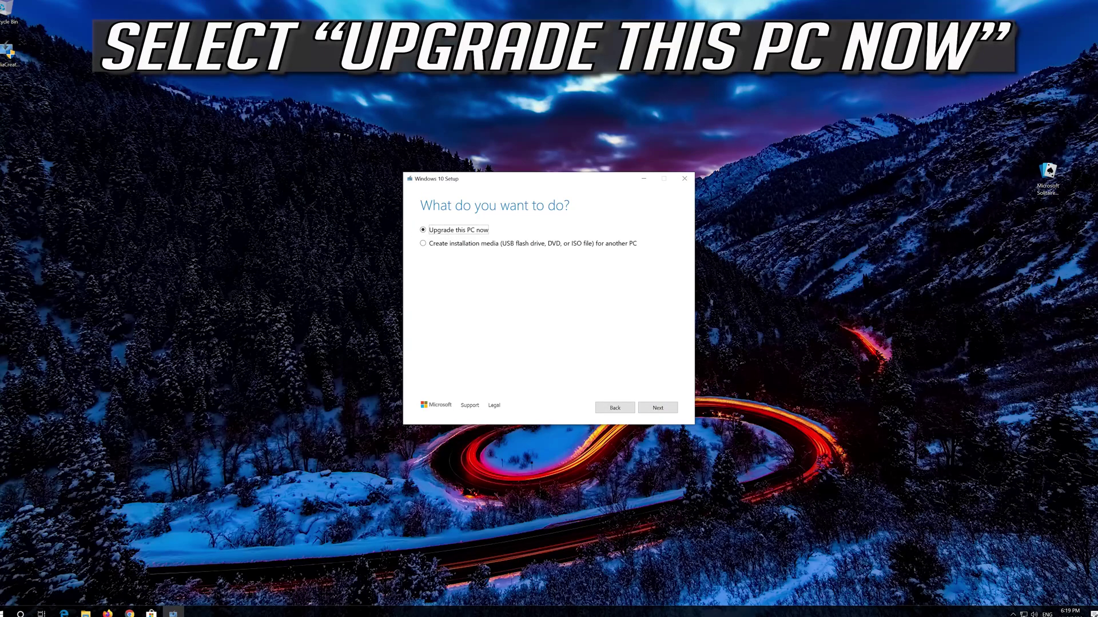
{"action": "left_click", "coordinate": [653, 408]}
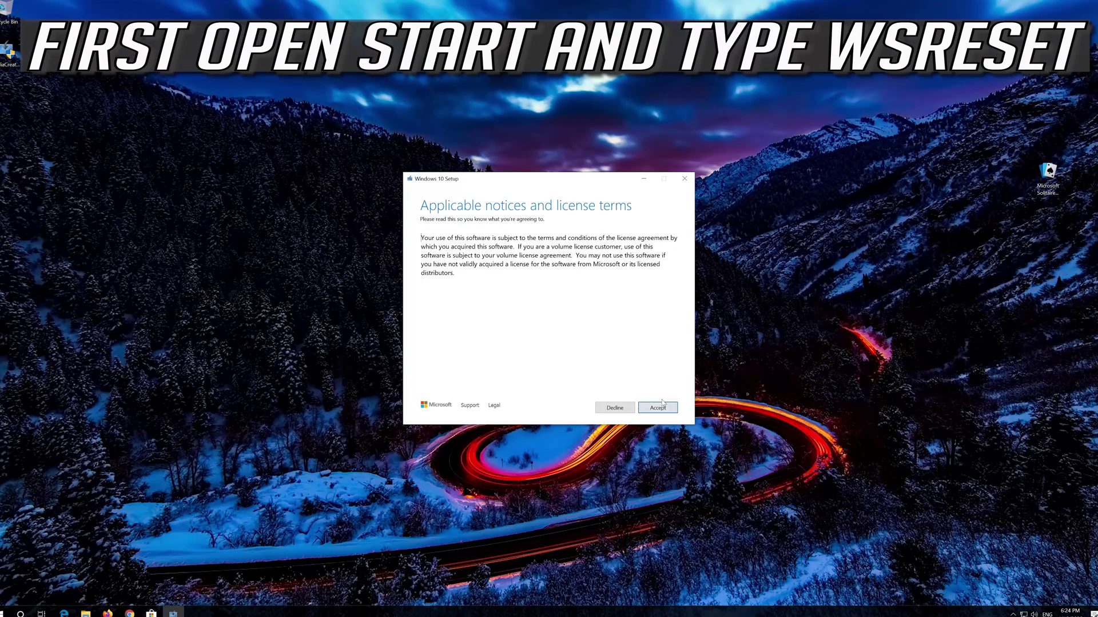
{"action": "left_click", "coordinate": [662, 404]}
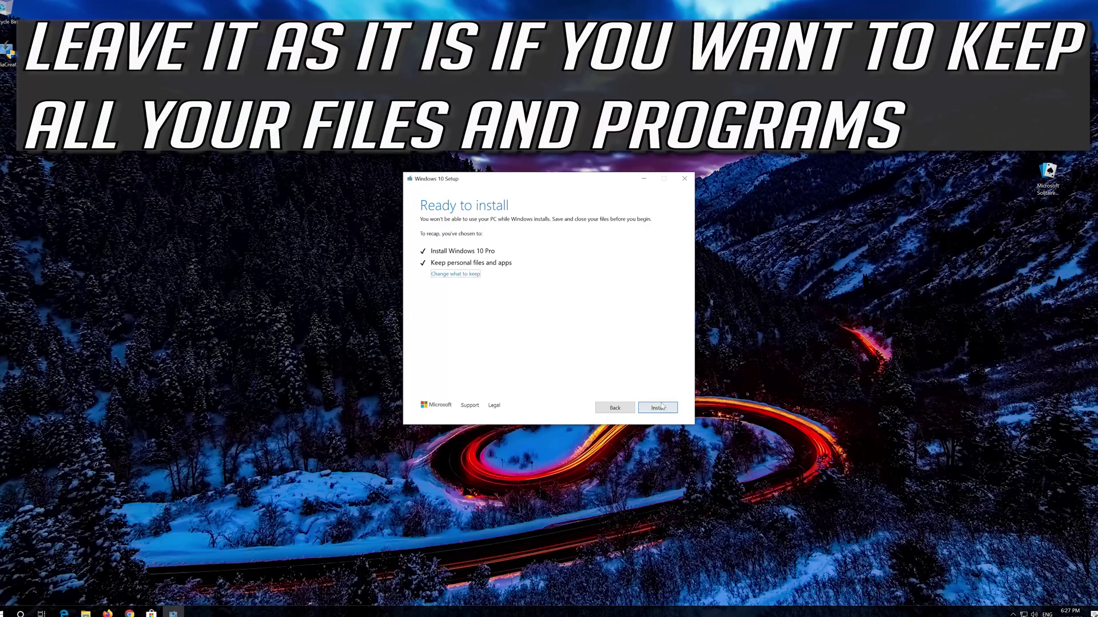
{"action": "left_click", "coordinate": [658, 408]}
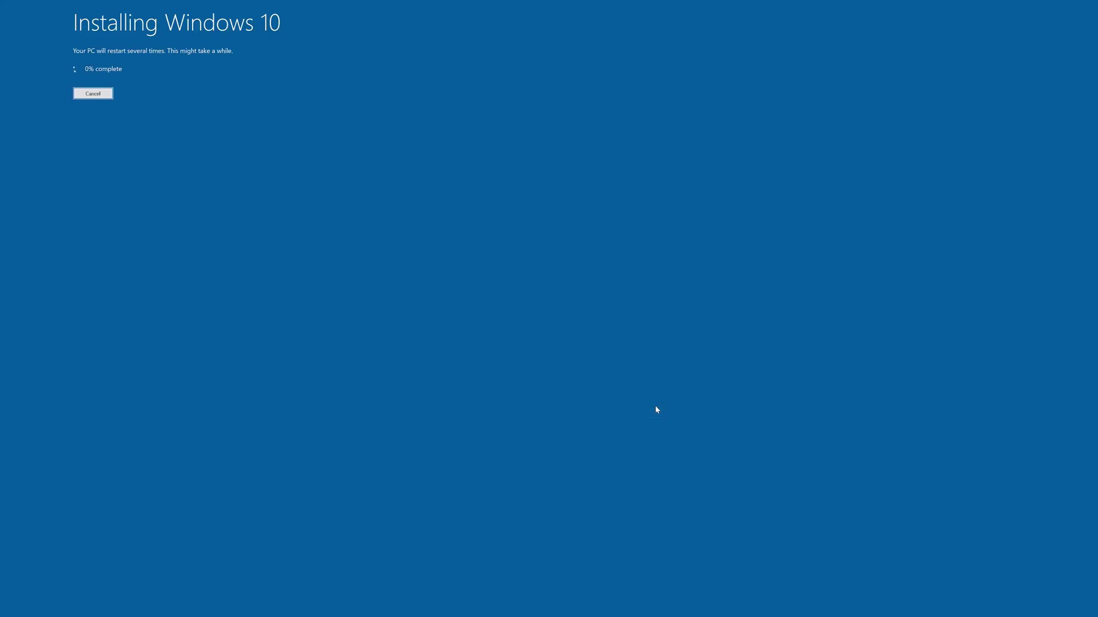